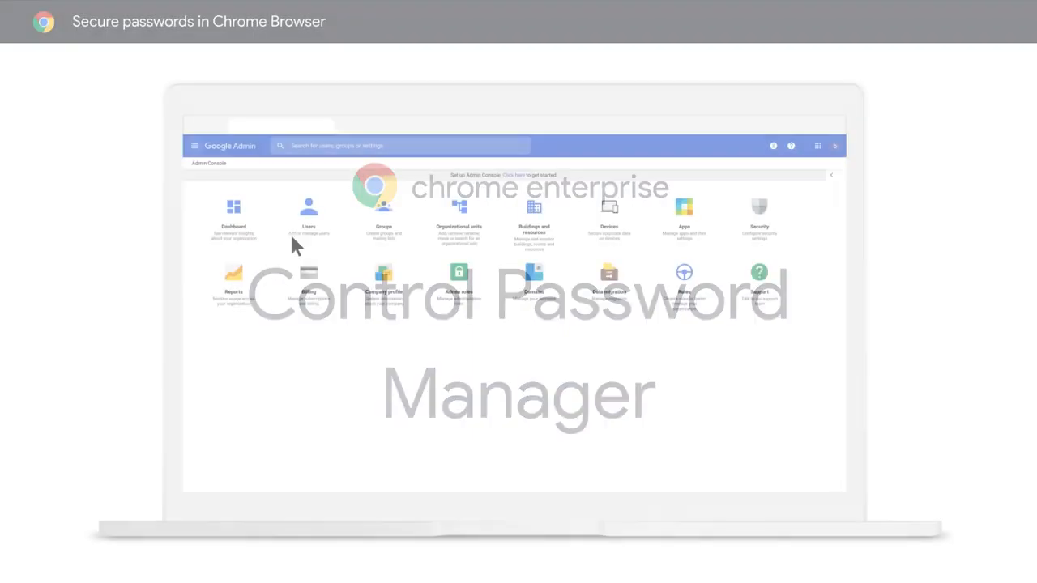
Navigate to Devices > Chrome management > User & browser settings.
click(134, 170)
mouse_move(123, 316)
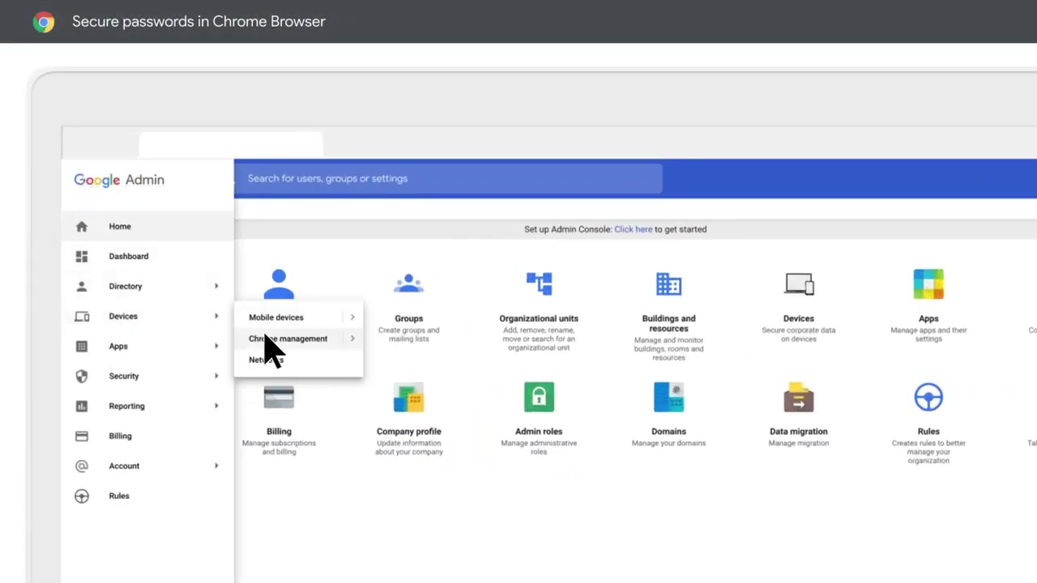
click(268, 338)
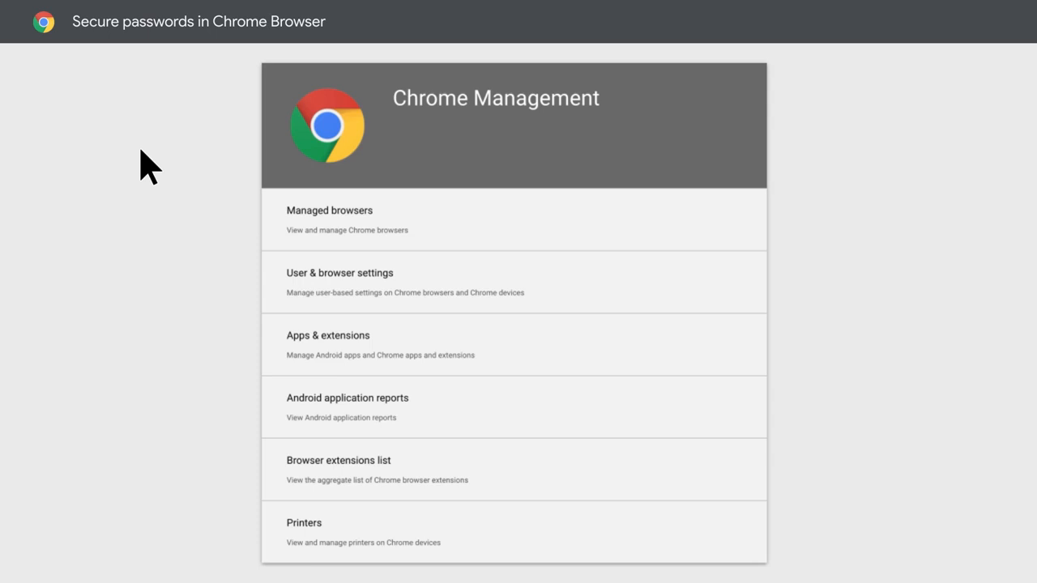
click(283, 274)
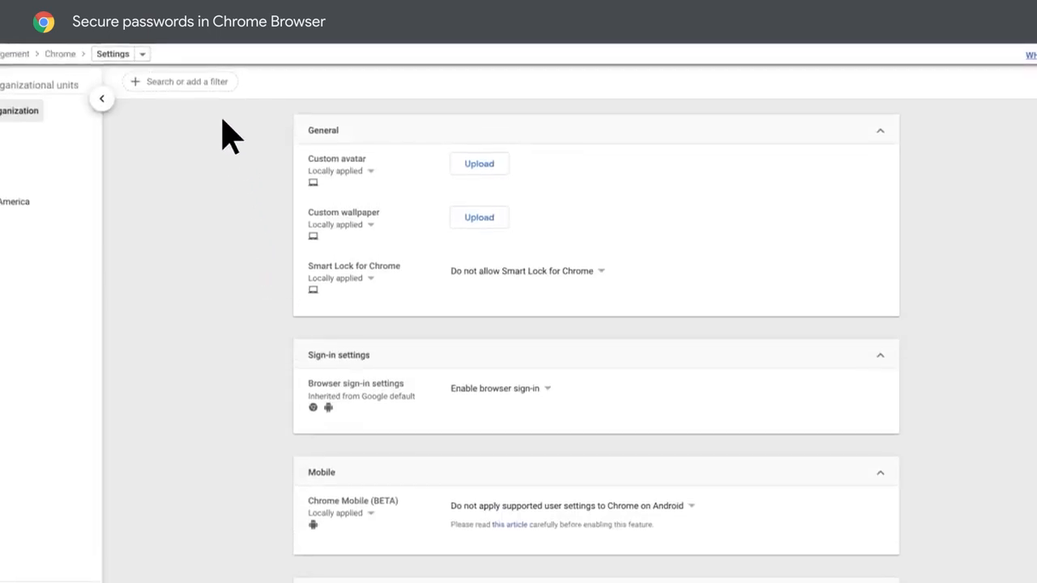
Apply a full-text filter for 'password' to the Chrome settings list.
click(210, 83)
text(password)
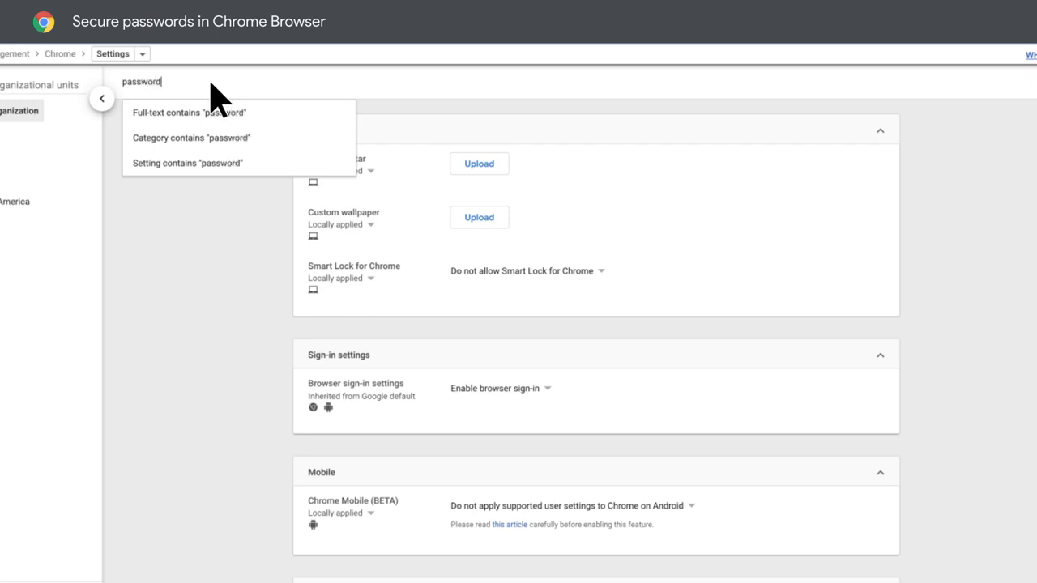
key(Return)
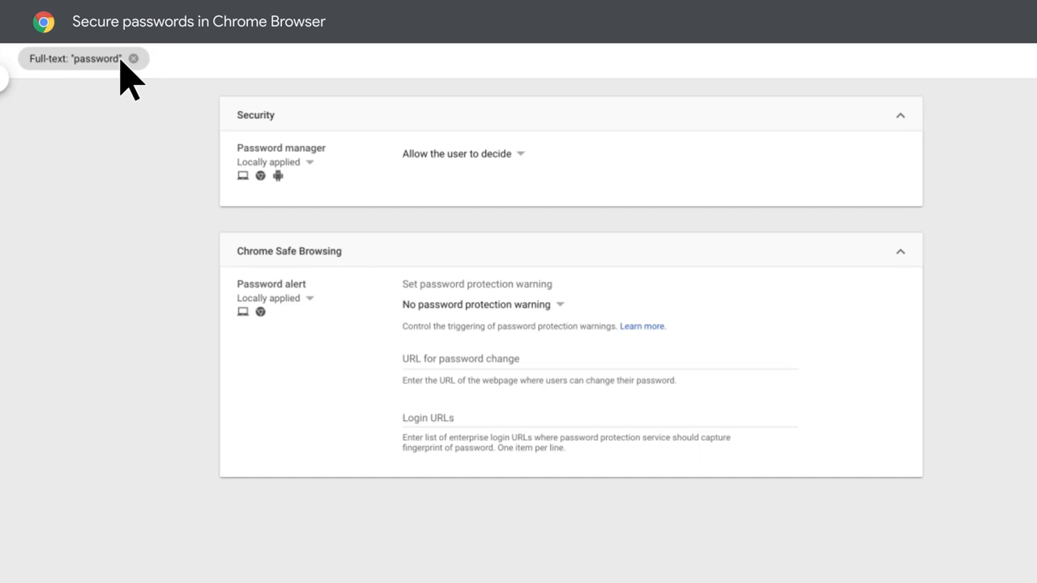
click(505, 163)
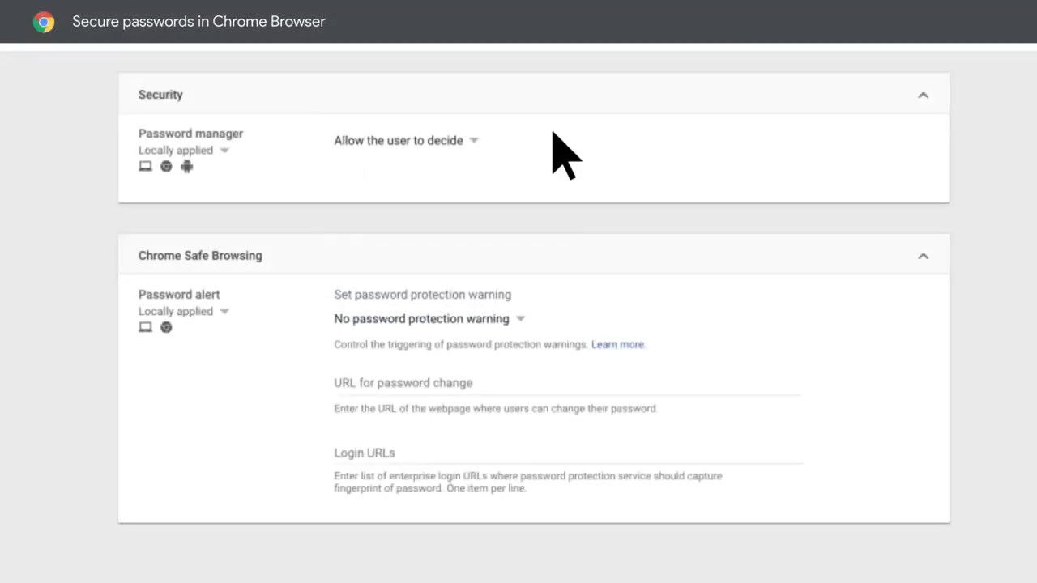
Set the password protection warning to trigger on password reuse on phishing pages.
click(518, 318)
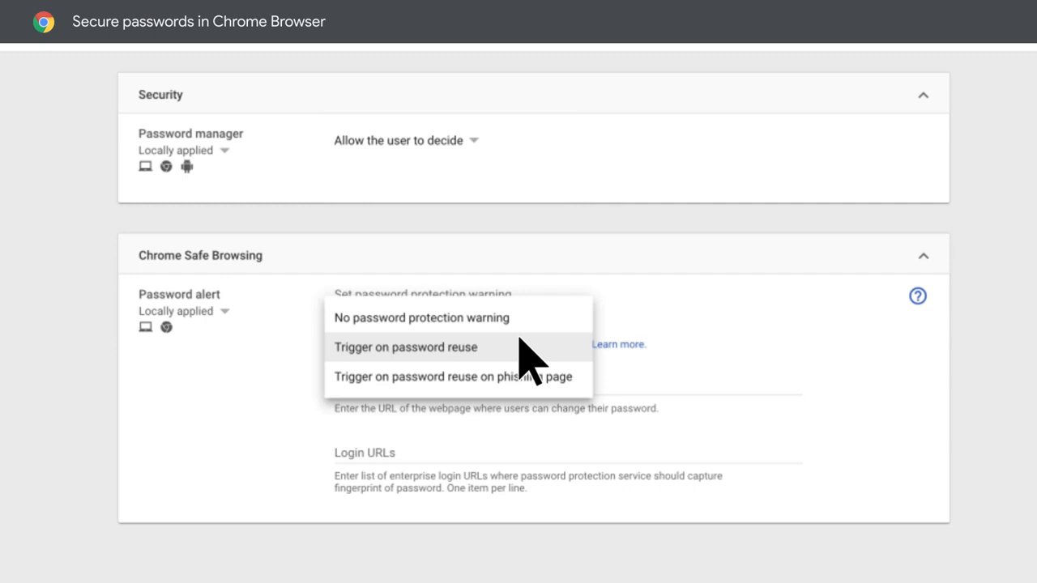
click(519, 347)
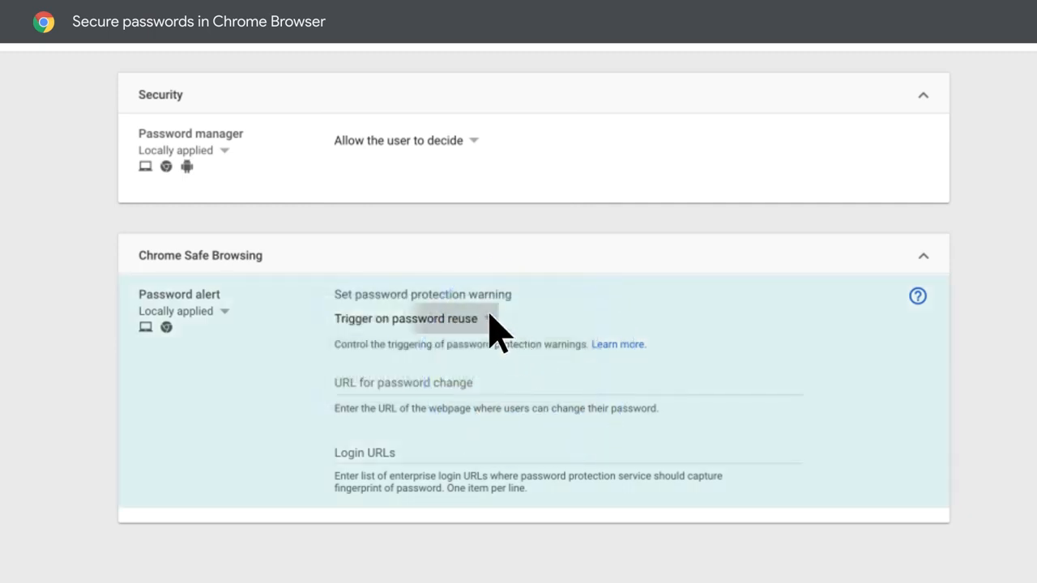
click(488, 321)
click(521, 350)
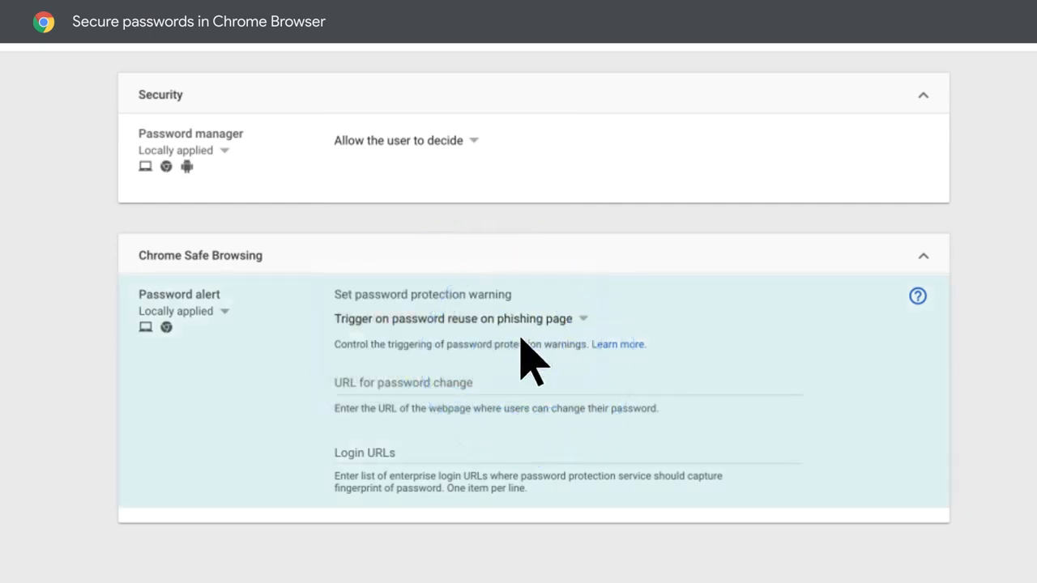
Paste the website addresses into the password change URL and Login URLs fields.
click(721, 397)
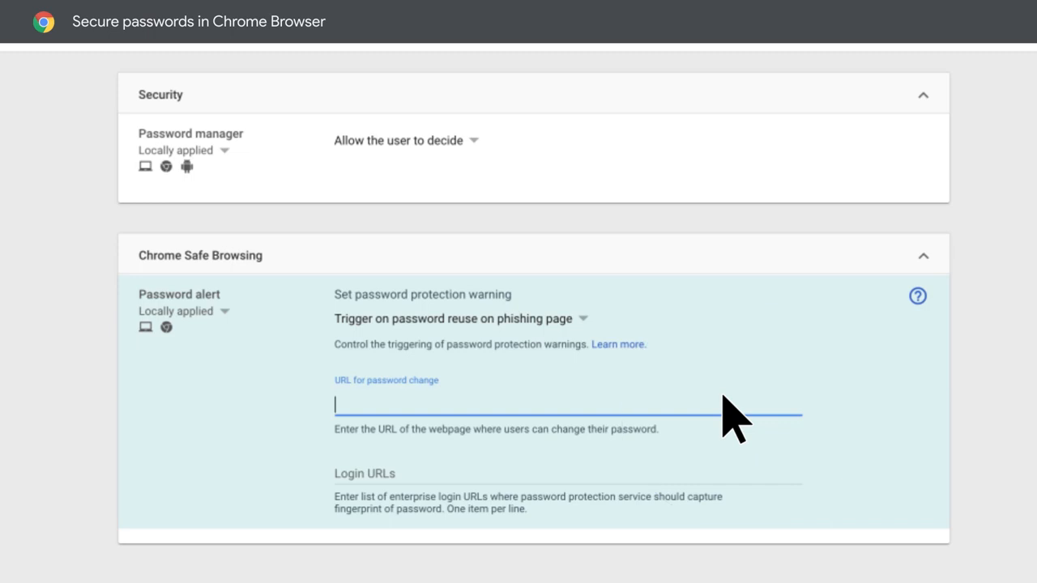
key(ctrl+v)
key(Escape)
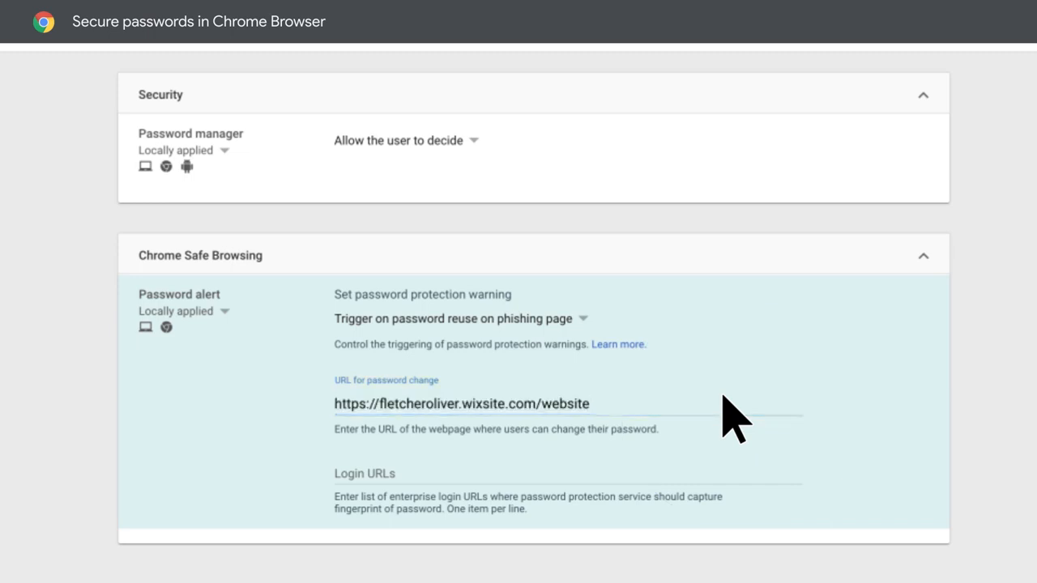
click(723, 484)
key(ctrl+v)
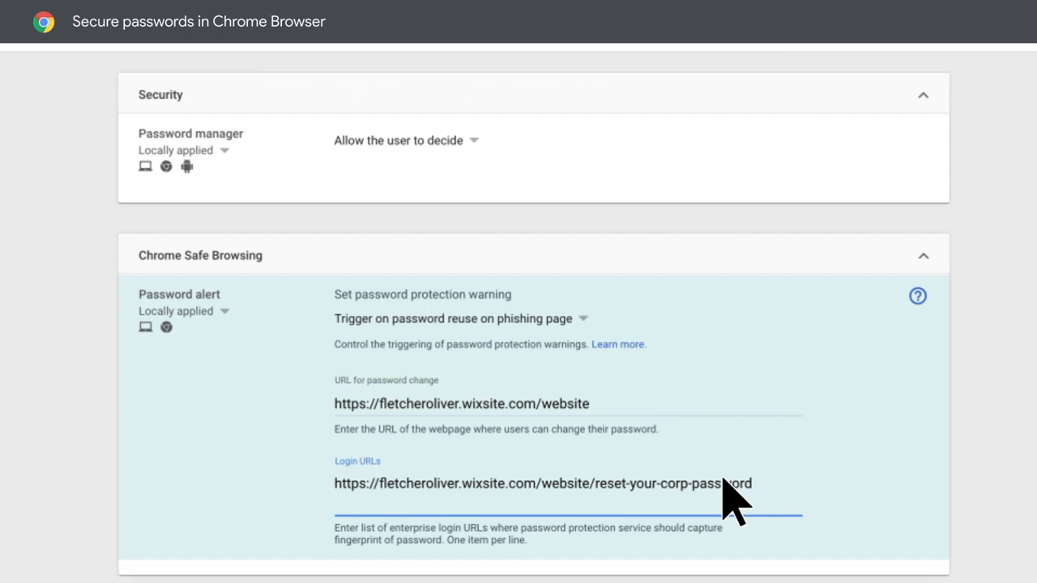
key(Escape)
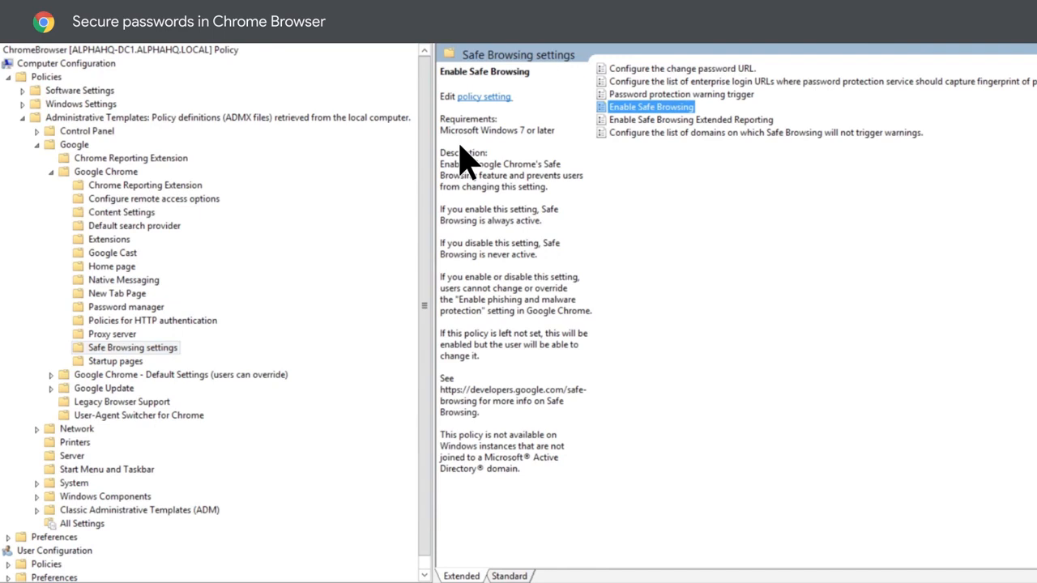
Enable Safe Browsing and confirm the password protection warning trigger policy on password reuse.
click(478, 97)
click(452, 137)
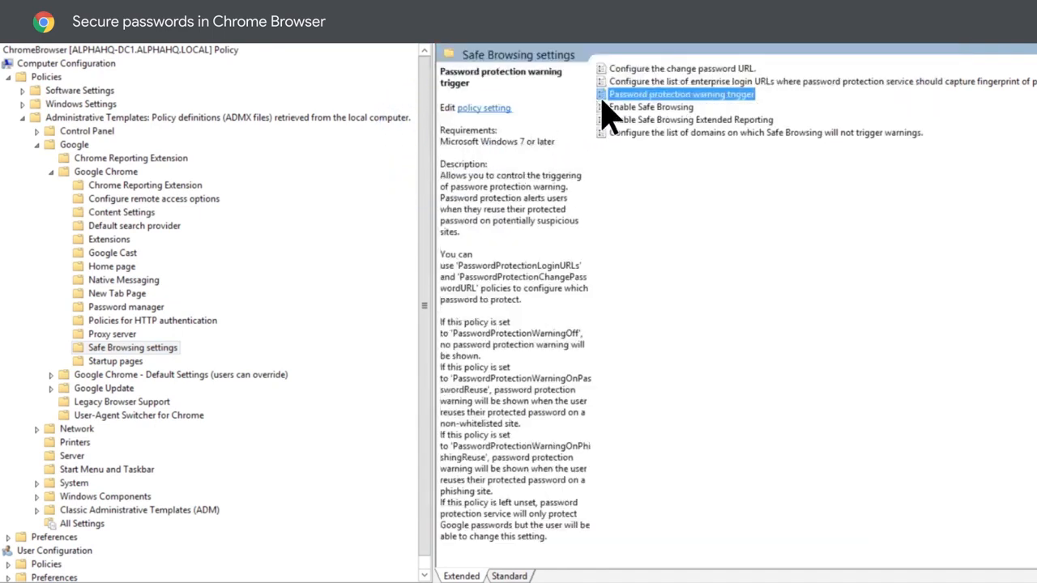
right_click(612, 94)
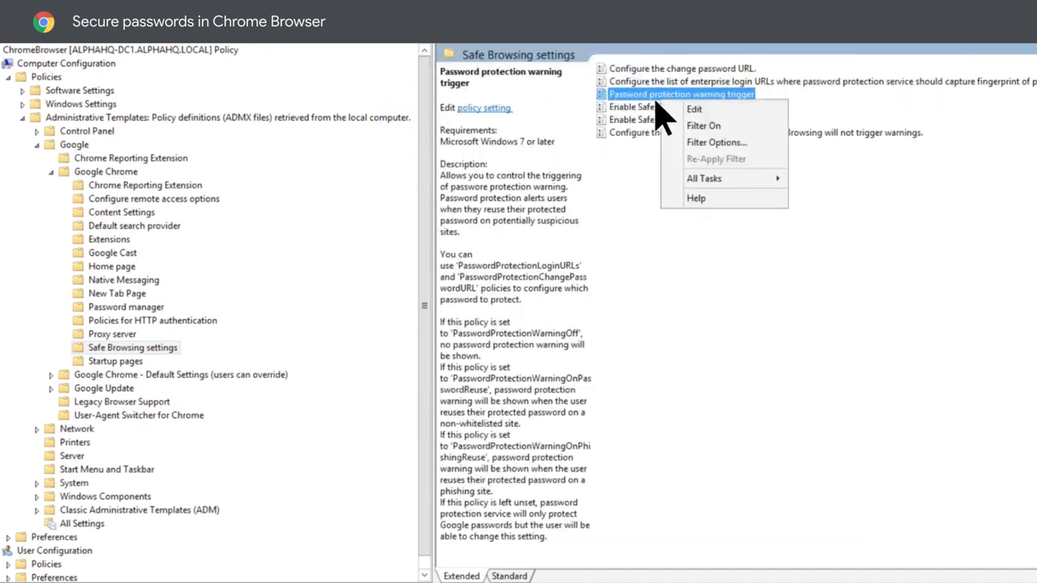
click(694, 109)
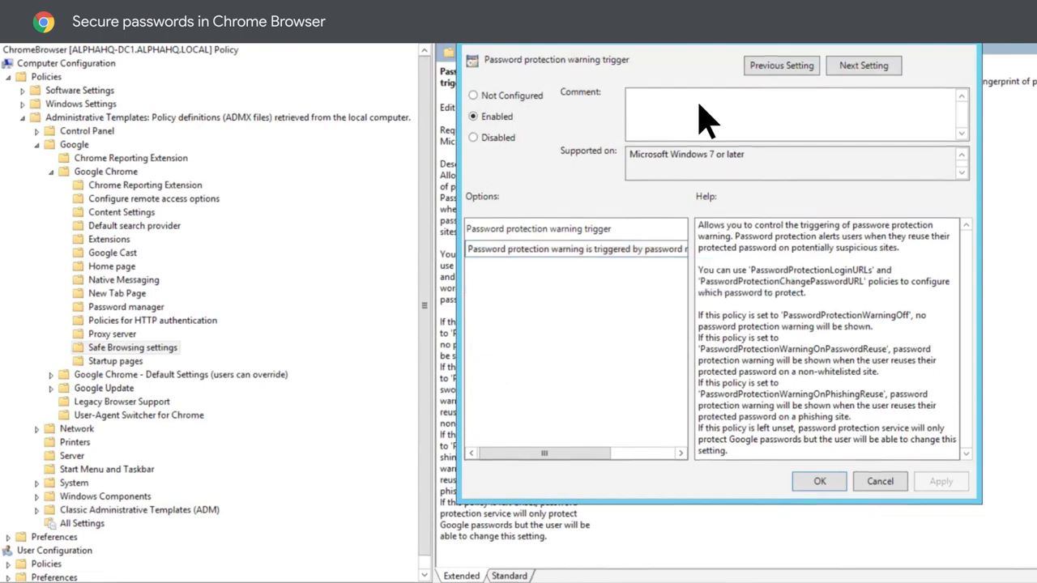
click(819, 481)
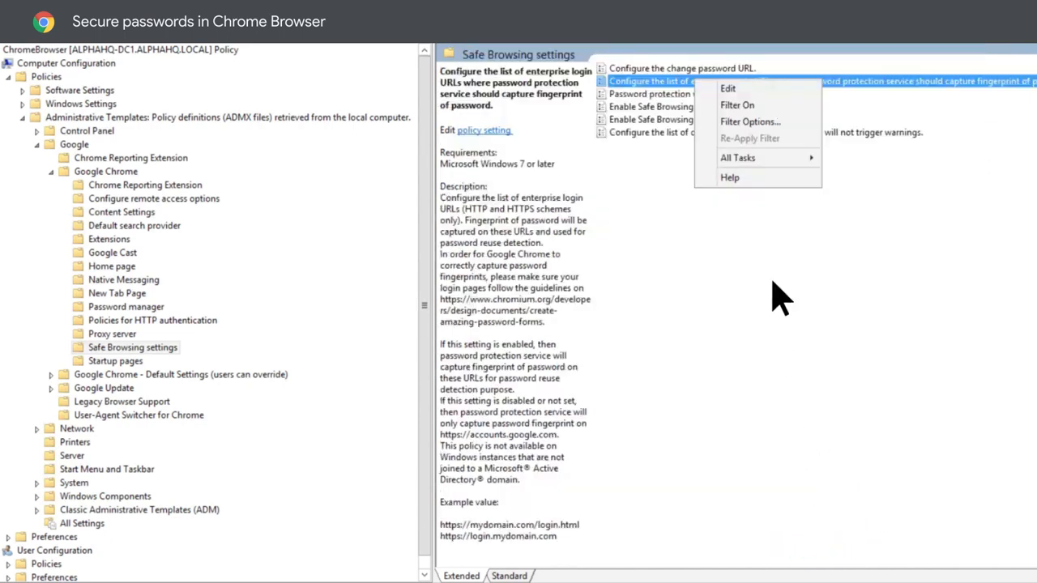
Enable the enterprise login URLs policy with the website's welcome page listed and save it.
click(727, 89)
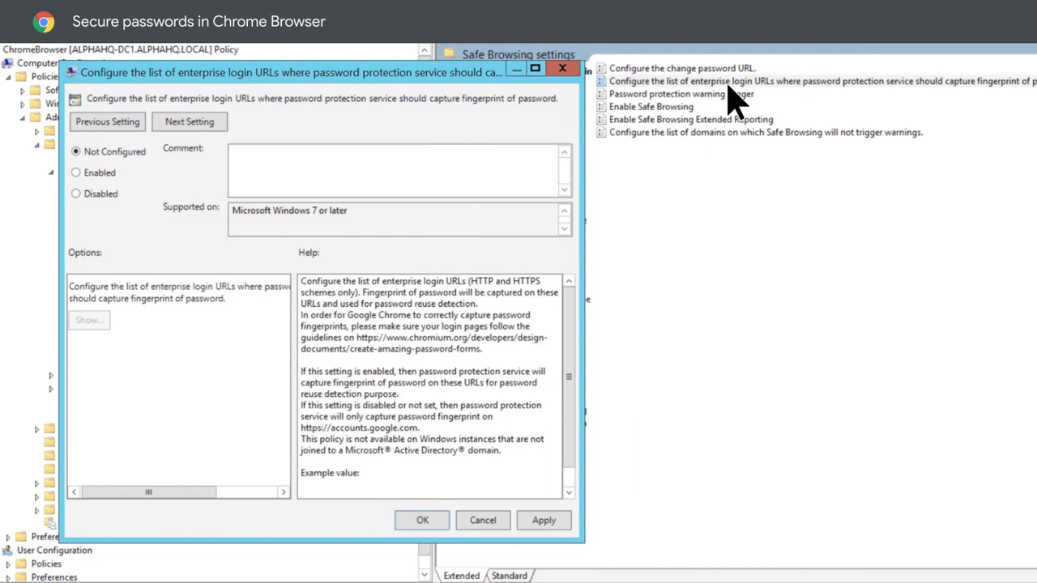
key(alt+e)
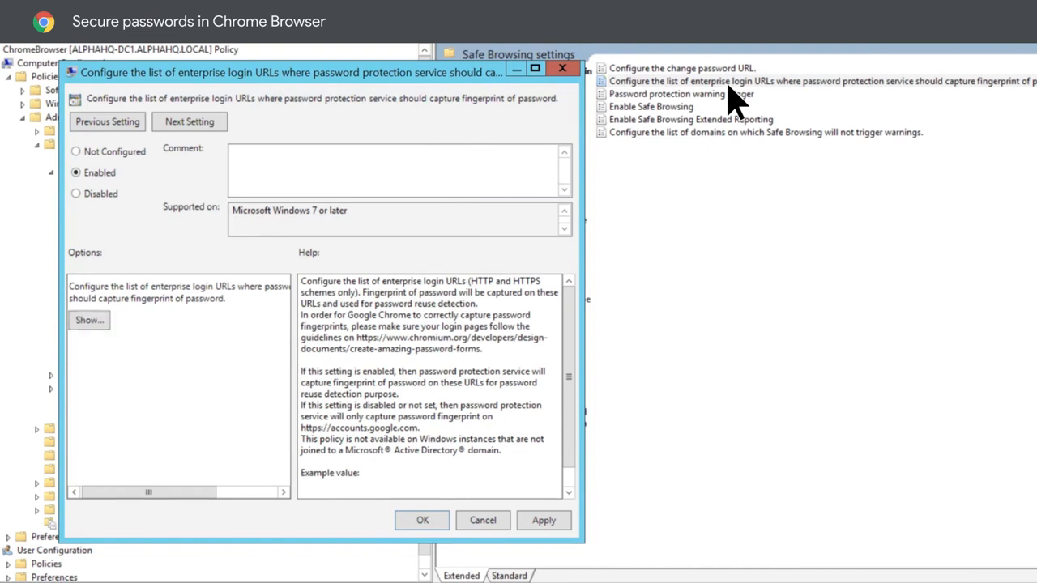
key(alt+s)
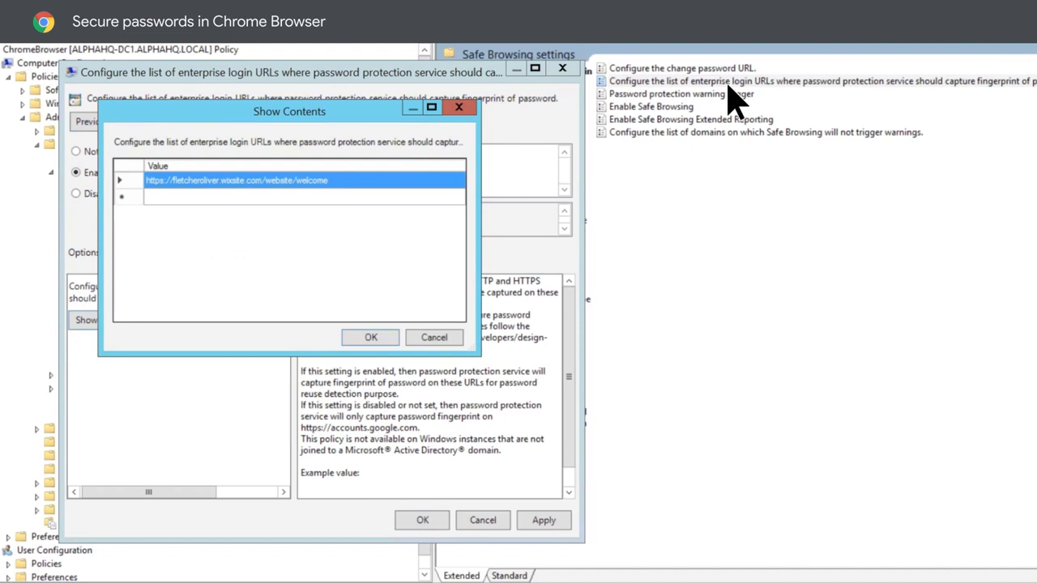
click(371, 338)
click(422, 520)
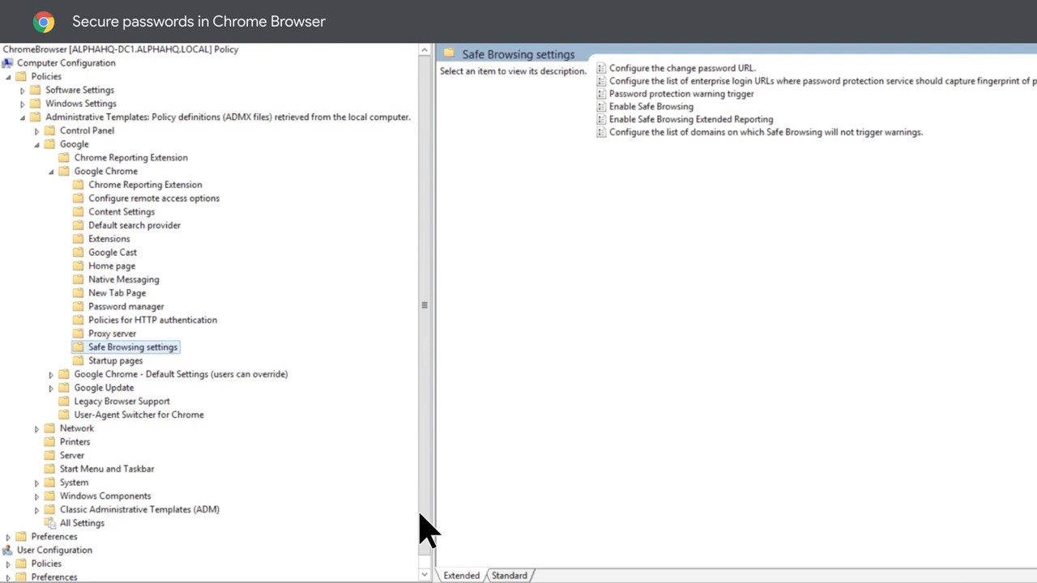
Enable the change password URL policy with the website's reset-password page address and save it.
click(648, 68)
right_click(648, 68)
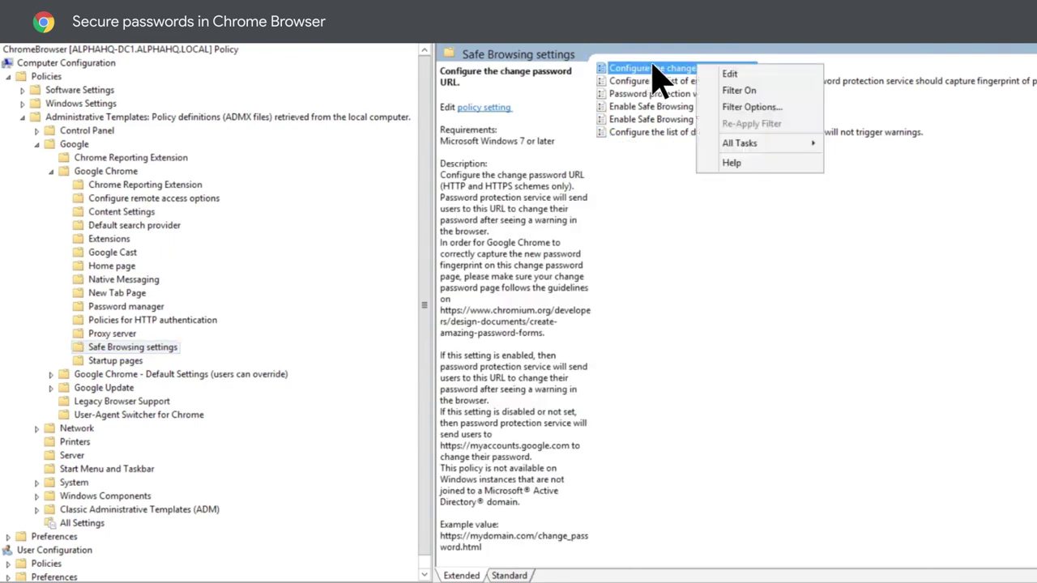
click(730, 74)
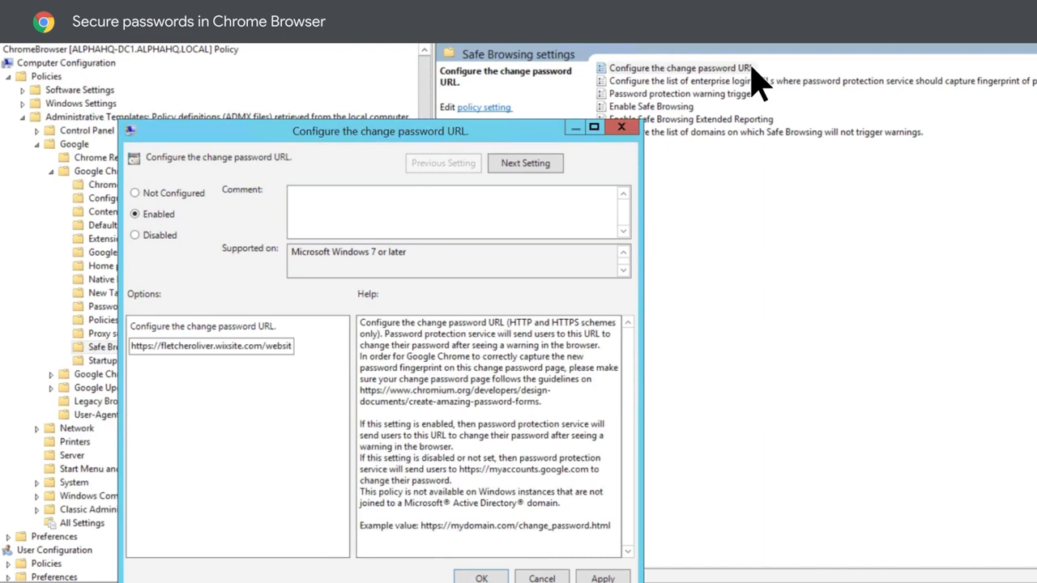
click(481, 579)
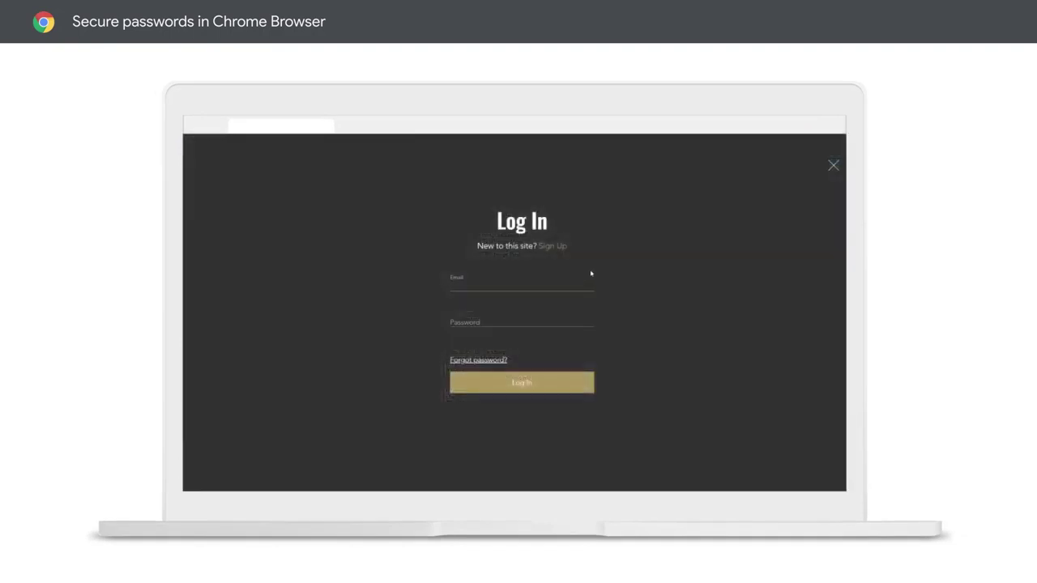
Log in to the external site, sign in to Google, and start resetting from the 'Reset your password now' warning.
click(556, 322)
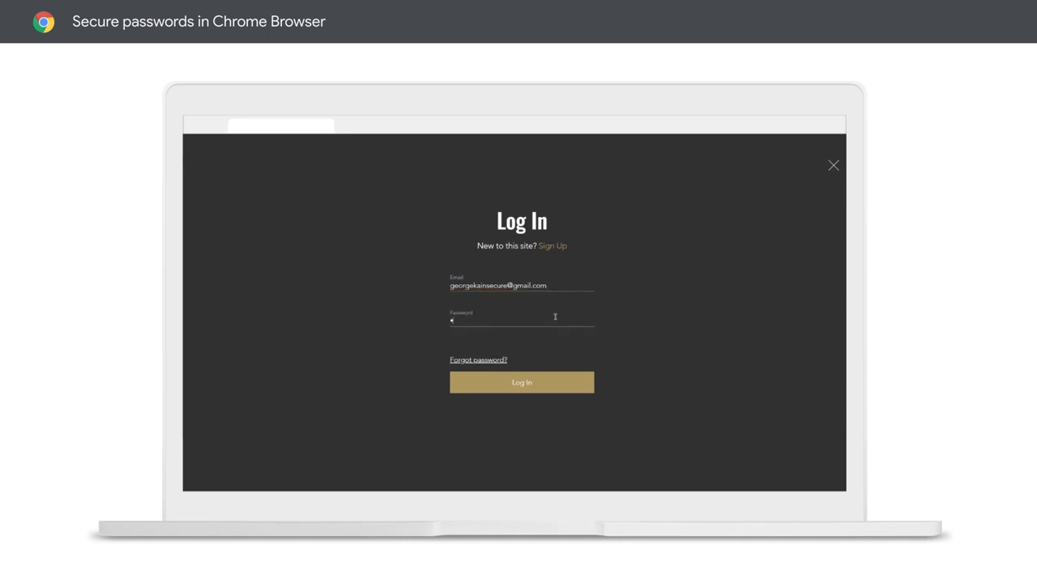
text(pas)
text(***)
key(Return)
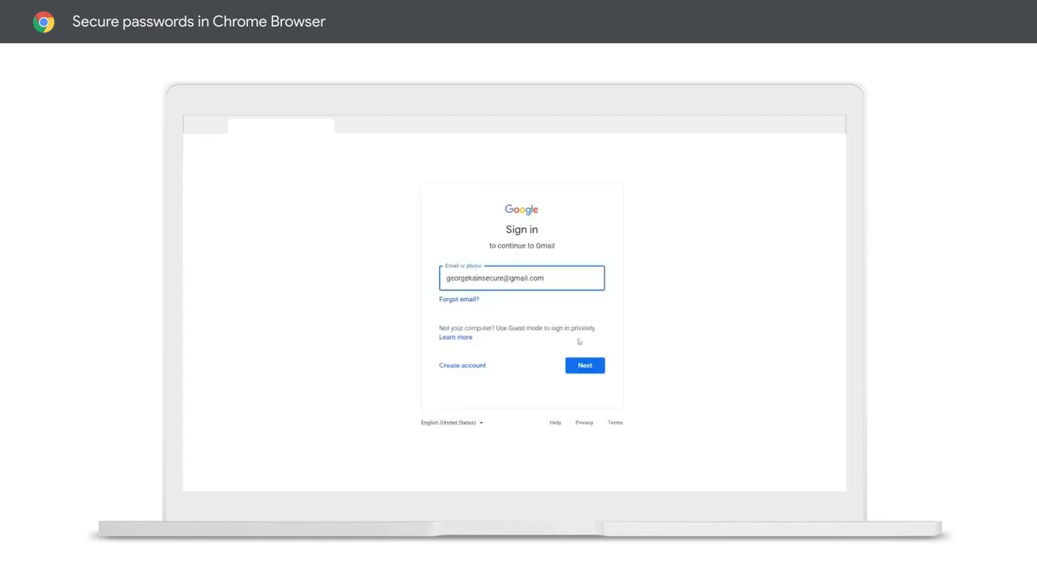
click(584, 366)
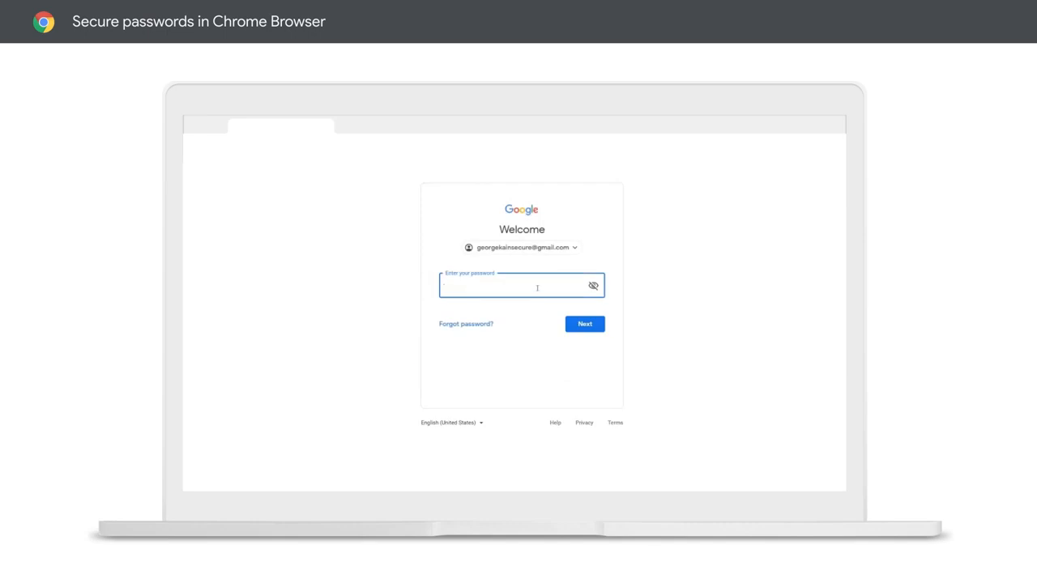
text(passw)
text(ord)
key(Return)
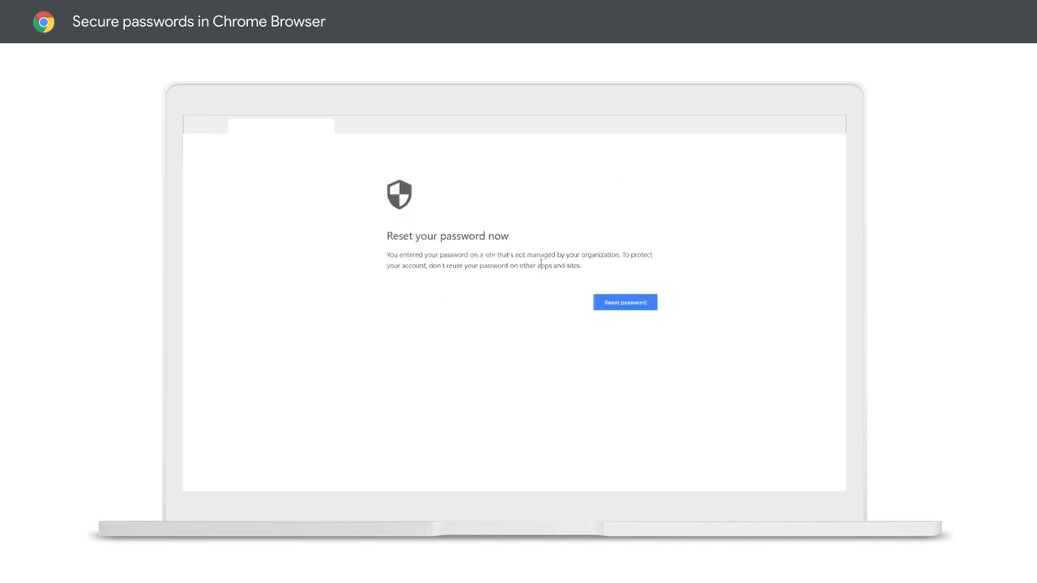
click(624, 302)
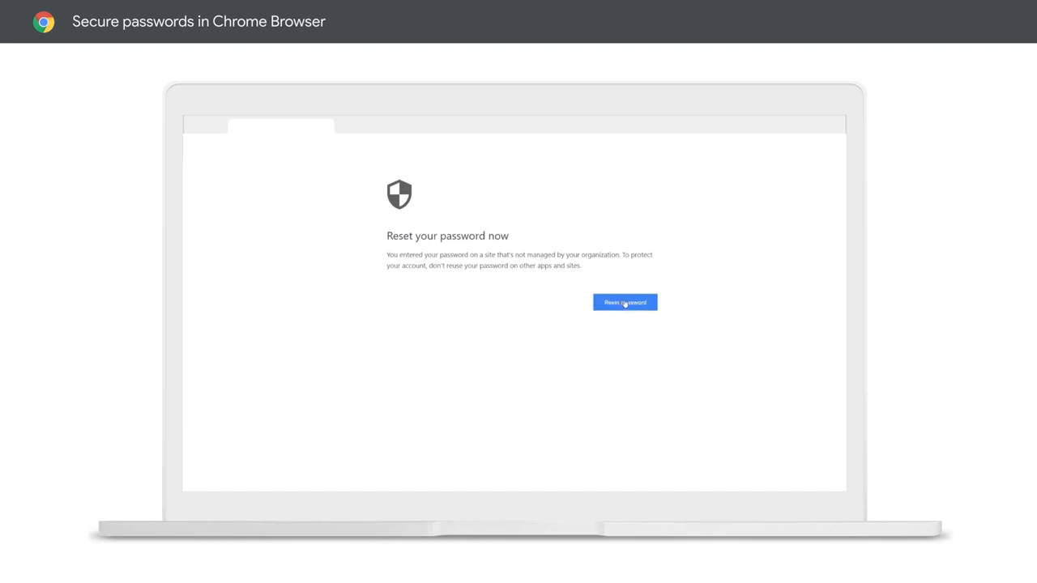